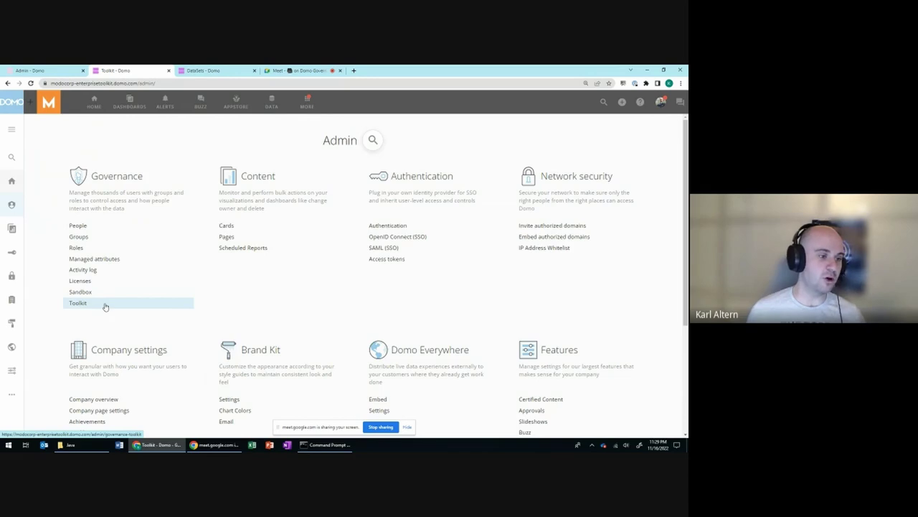
Open the Governance Toolkit and view the schema details and available actions of the Michigan_Creel_Data_Effort_v2 dataset.
{"action": "left_click", "coordinate": [92, 309]}
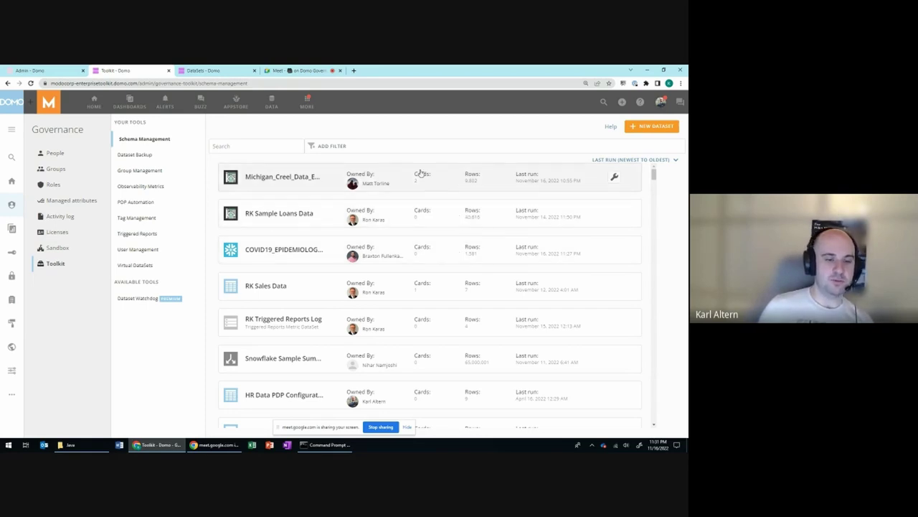
{"action": "left_click", "coordinate": [614, 181]}
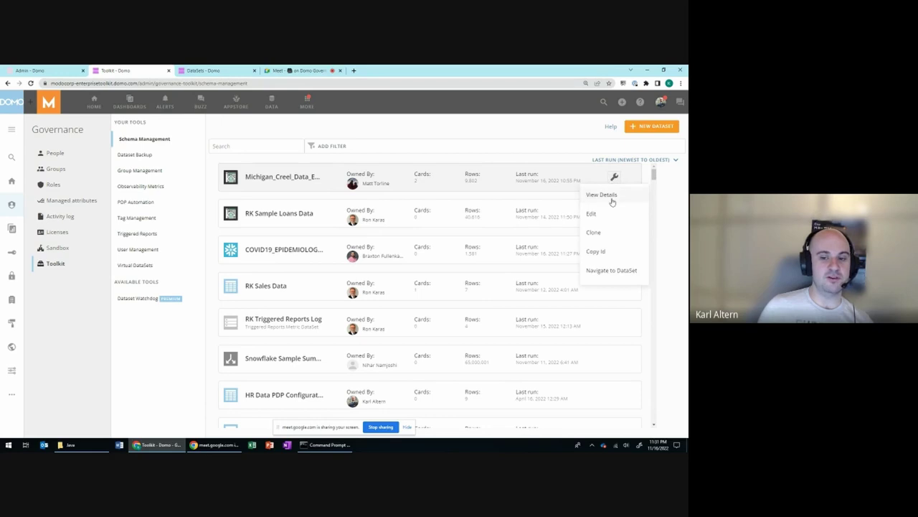
{"action": "left_click", "coordinate": [617, 195]}
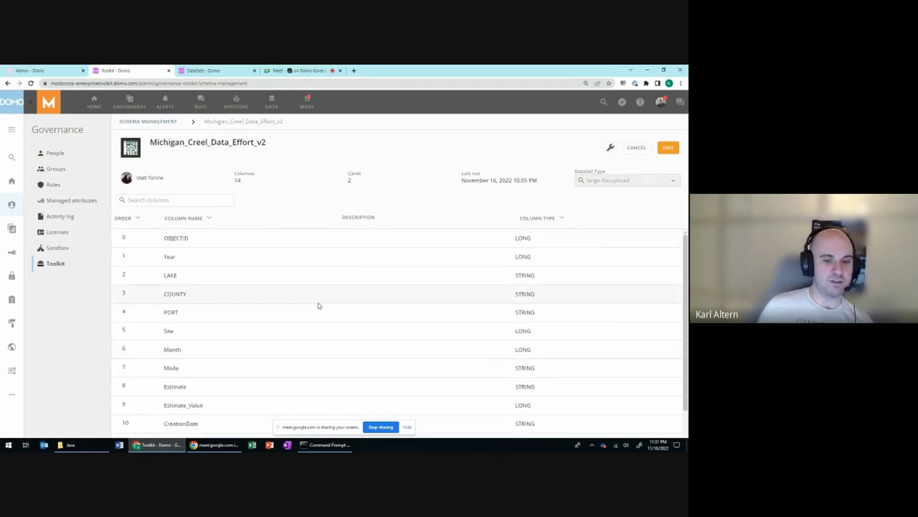
{"action": "left_click", "coordinate": [610, 149]}
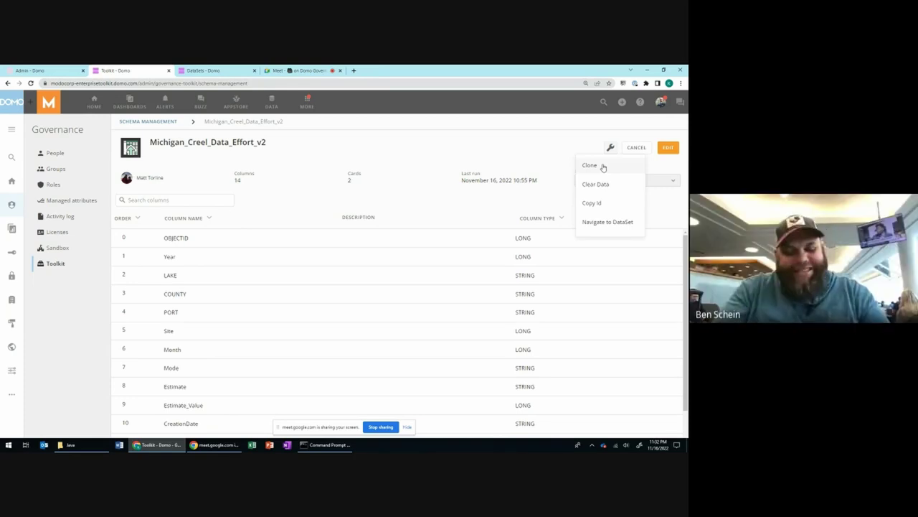
Edit the dataset's schema and rename the OBJECTID column as OBJECTID11112.
{"action": "left_click", "coordinate": [668, 148]}
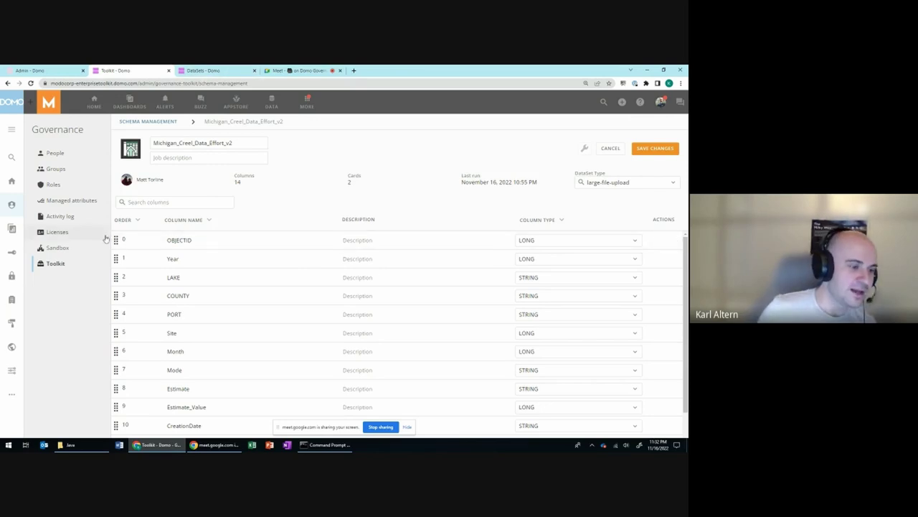
{"action": "left_click", "coordinate": [202, 240]}
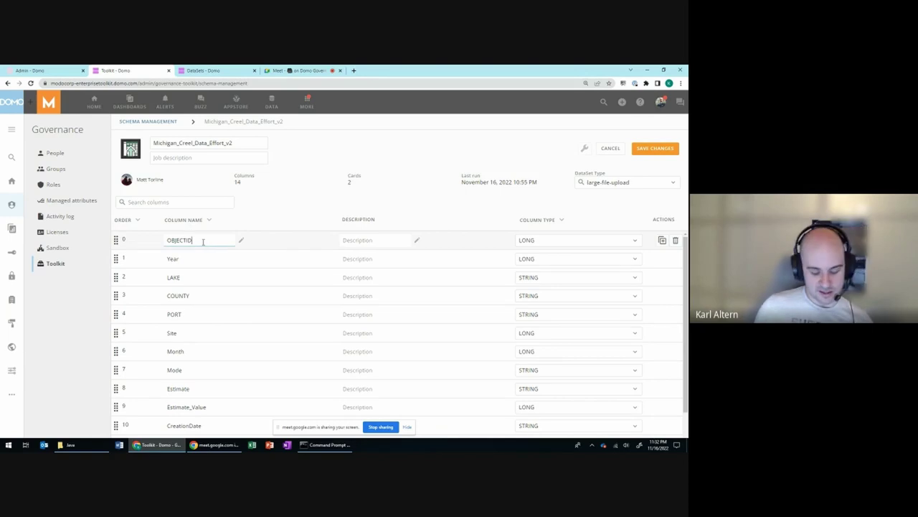
{"action": "type", "text": "1111"}
{"action": "type", "text": "2"}
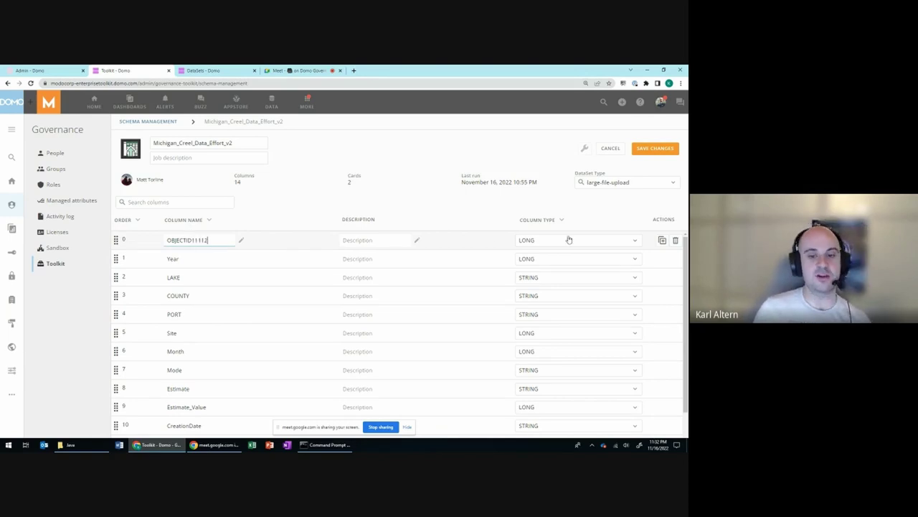
Examine the first column's data type choices and column insertion options, and discard the schema edits.
{"action": "left_click", "coordinate": [568, 240]}
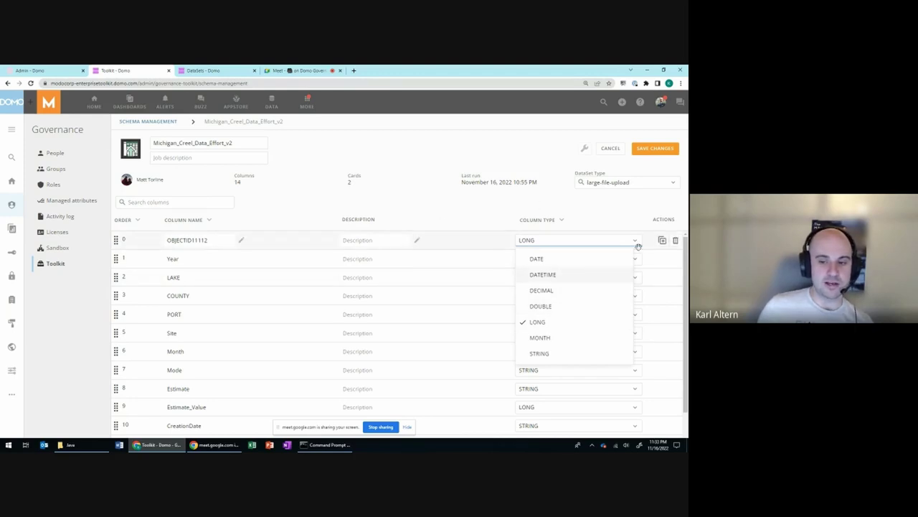
{"action": "left_click", "coordinate": [661, 242]}
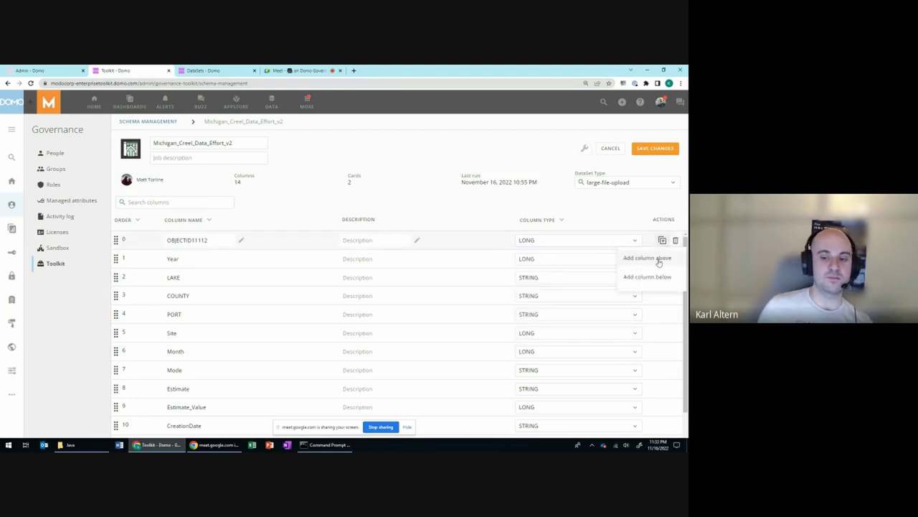
{"action": "left_click", "coordinate": [441, 208]}
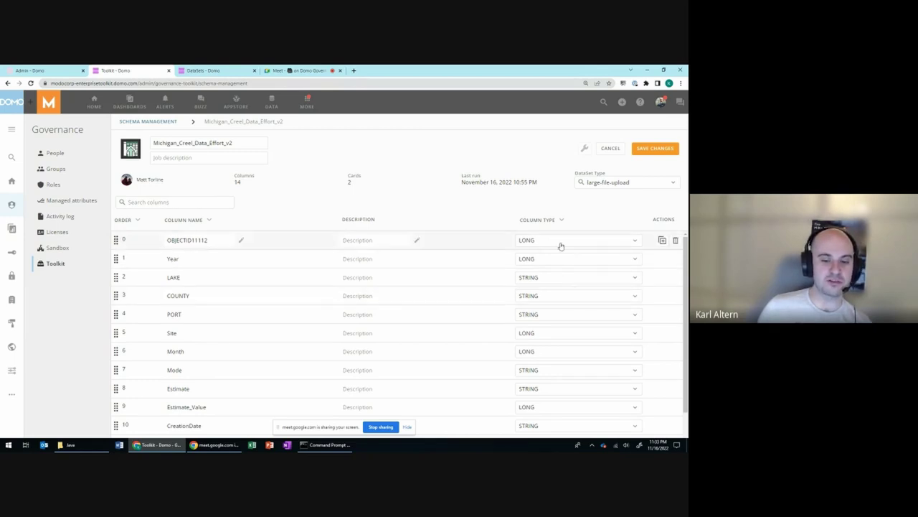
{"action": "left_click", "coordinate": [559, 242]}
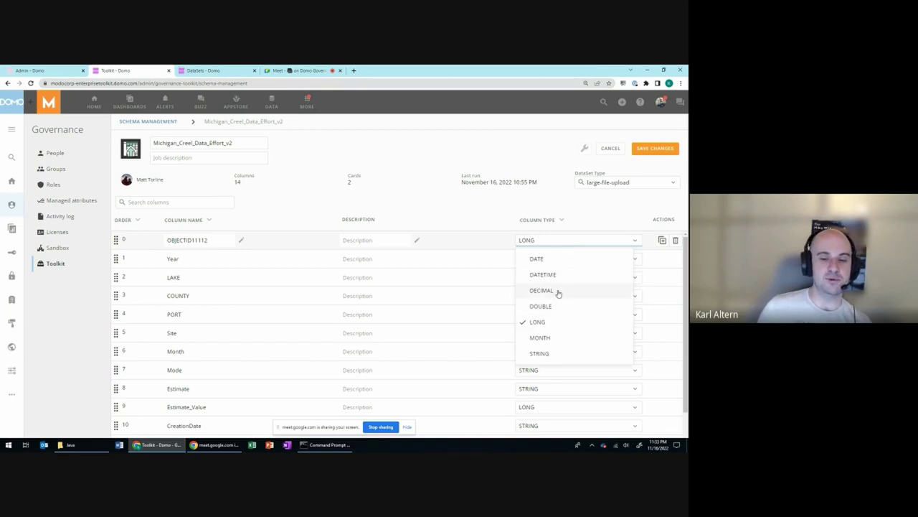
{"action": "left_click", "coordinate": [508, 152]}
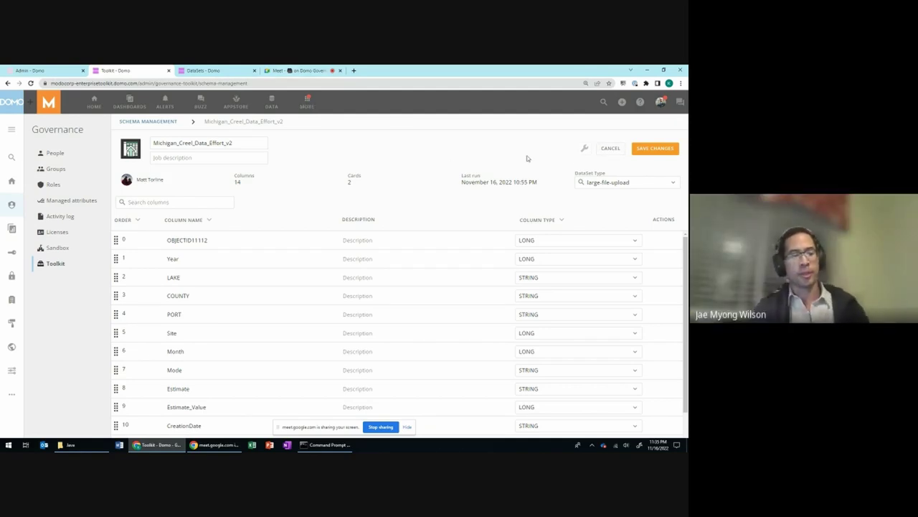
{"action": "left_click", "coordinate": [607, 150]}
View the actions available for the Michigan_Creel_Data_Effort_v2 dataset and return to the Schema Management dataset list.
{"action": "left_click", "coordinate": [610, 147]}
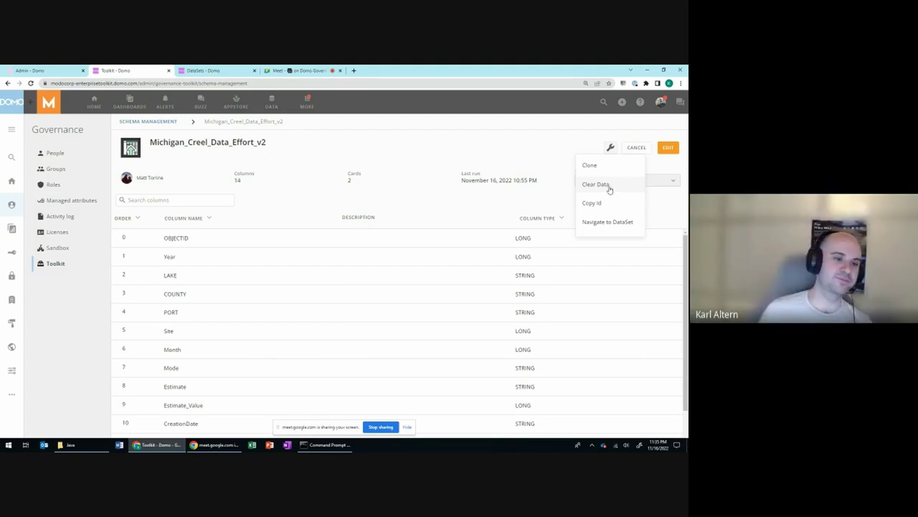
{"action": "left_click", "coordinate": [539, 137]}
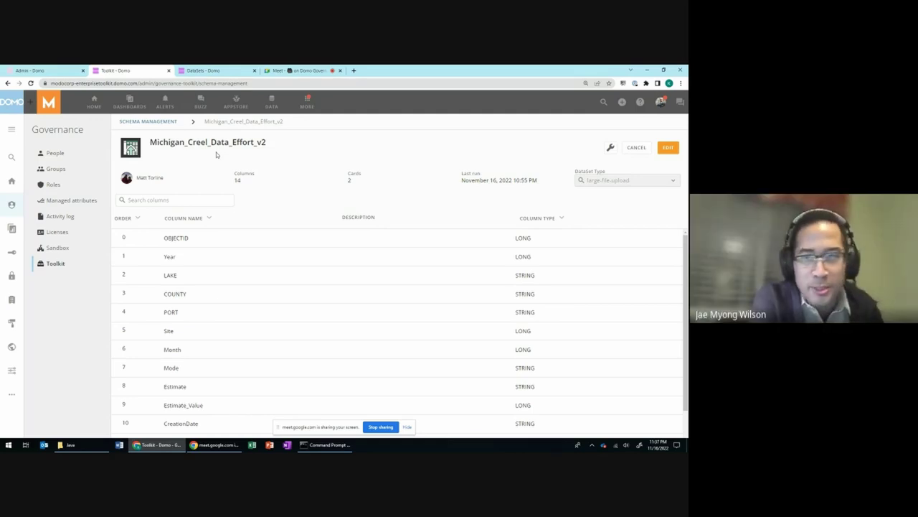
{"action": "left_click", "coordinate": [166, 122]}
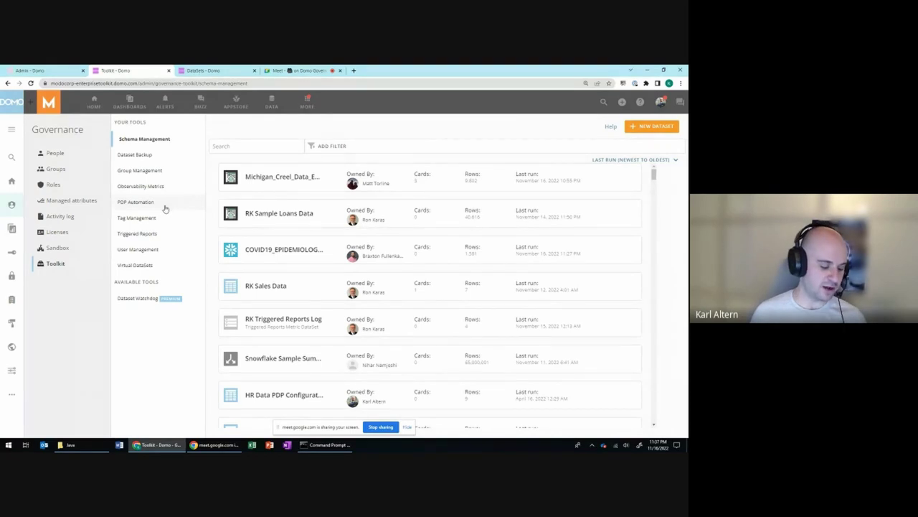
Open the HR Security job in PDP Automation and view its configuration dataset's data table in a new browser tab.
{"action": "left_click", "coordinate": [192, 204]}
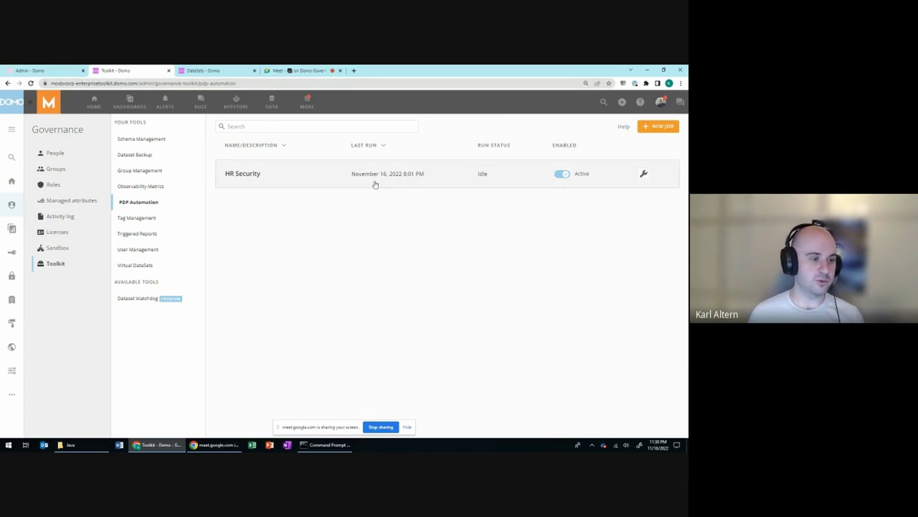
{"action": "left_click", "coordinate": [408, 179]}
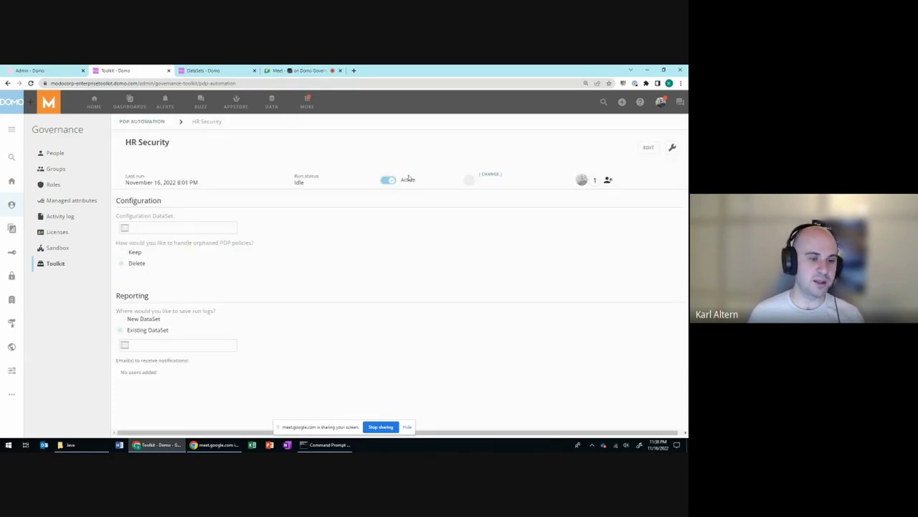
{"action": "right_click", "coordinate": [174, 229]}
{"action": "left_click", "coordinate": [198, 236]}
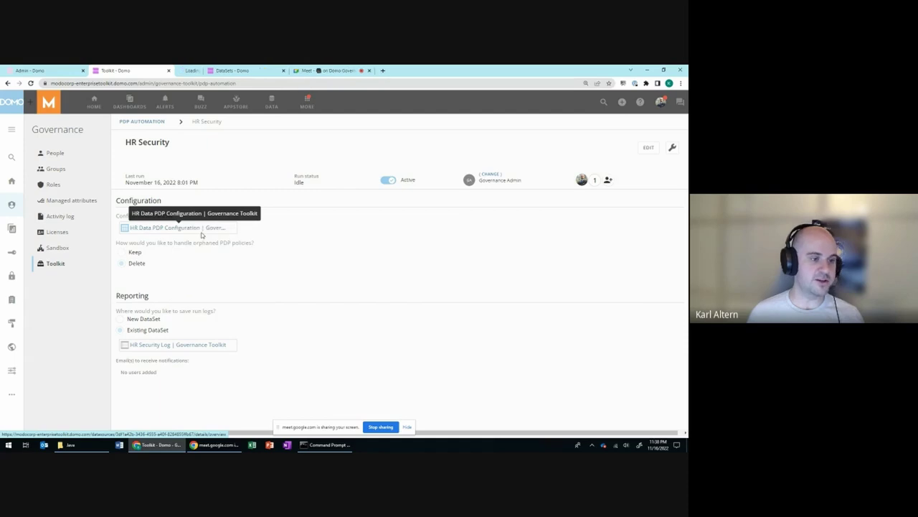
{"action": "left_click", "coordinate": [217, 73]}
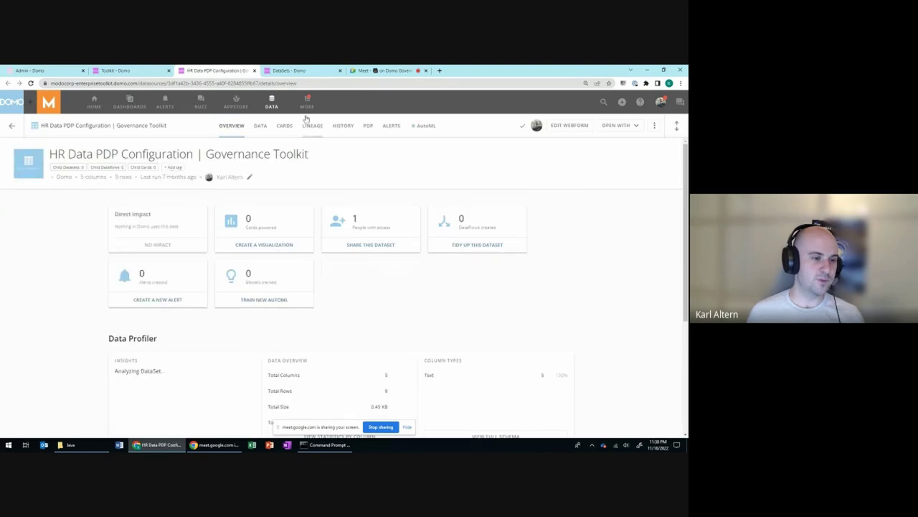
{"action": "left_click", "coordinate": [260, 126]}
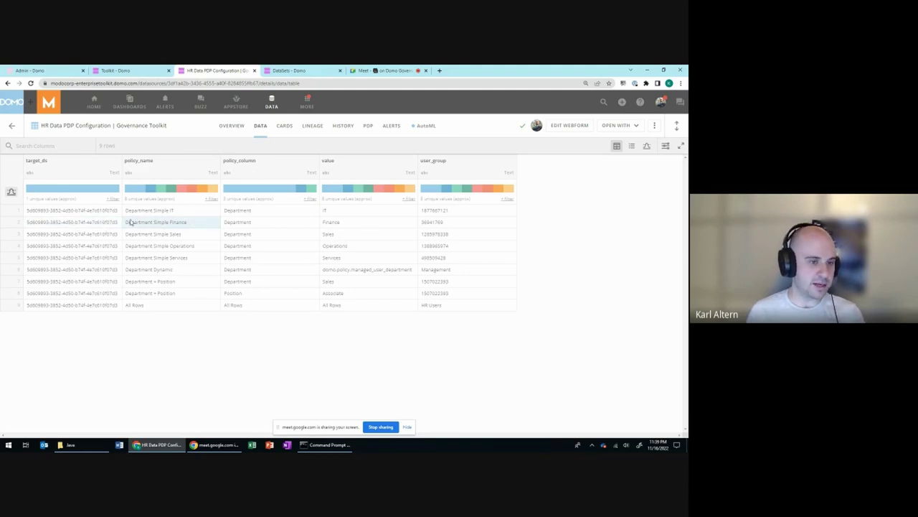
Try to enable PDP on the HR Data PDP Configuration dataset and go back to its data table.
{"action": "left_click", "coordinate": [368, 128]}
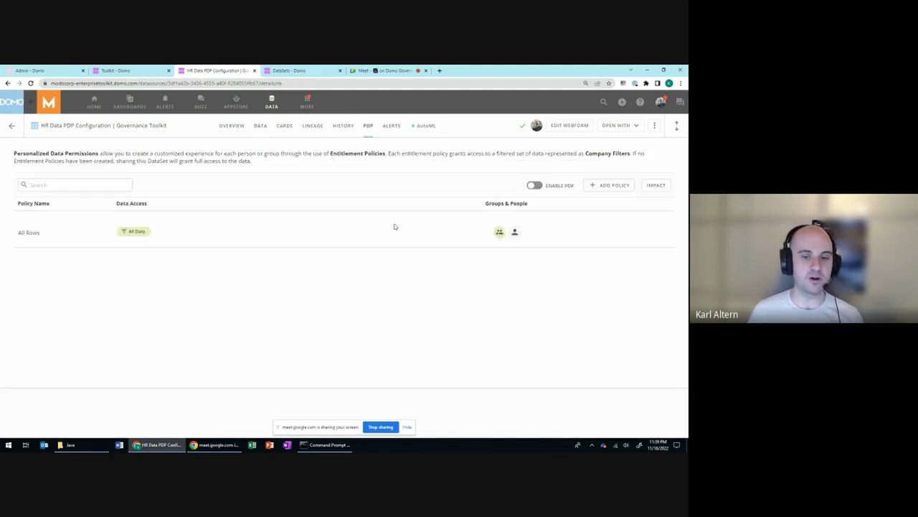
{"action": "left_click", "coordinate": [534, 185]}
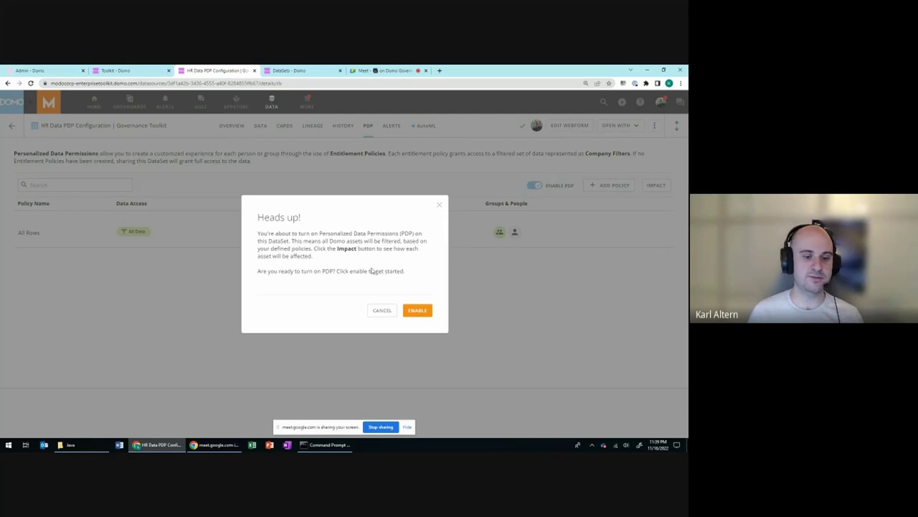
{"action": "left_click", "coordinate": [381, 310]}
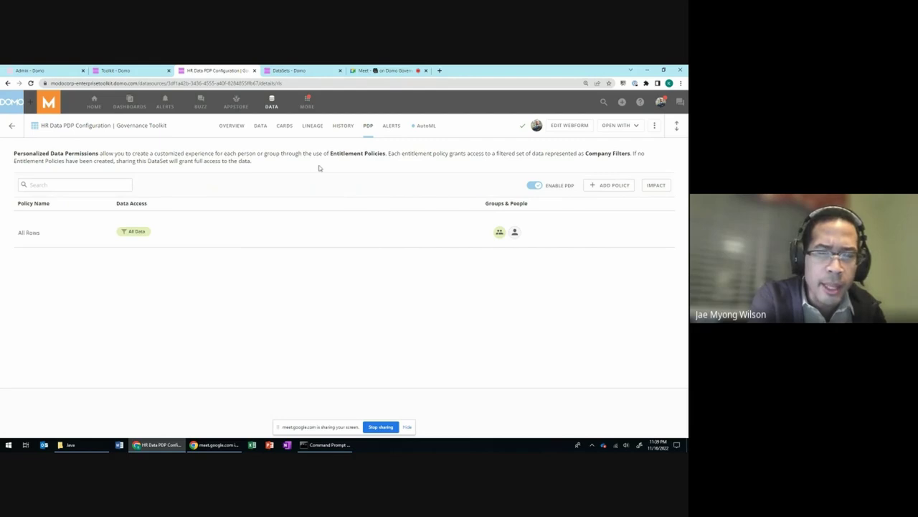
{"action": "left_click", "coordinate": [262, 127]}
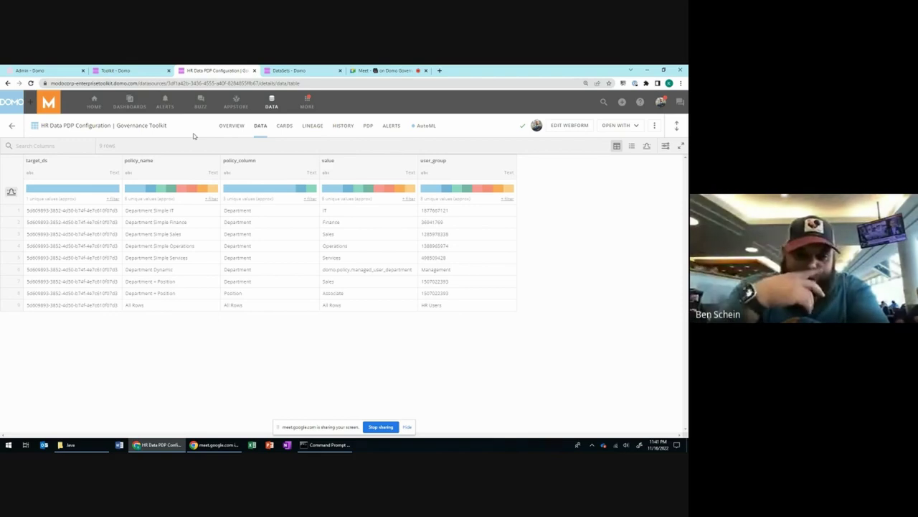
Search the web for "domo governance toolkit" in a new browser tab and open the Governance Tools help page.
{"action": "left_click", "coordinate": [440, 70]}
{"action": "type", "text": "domo"}
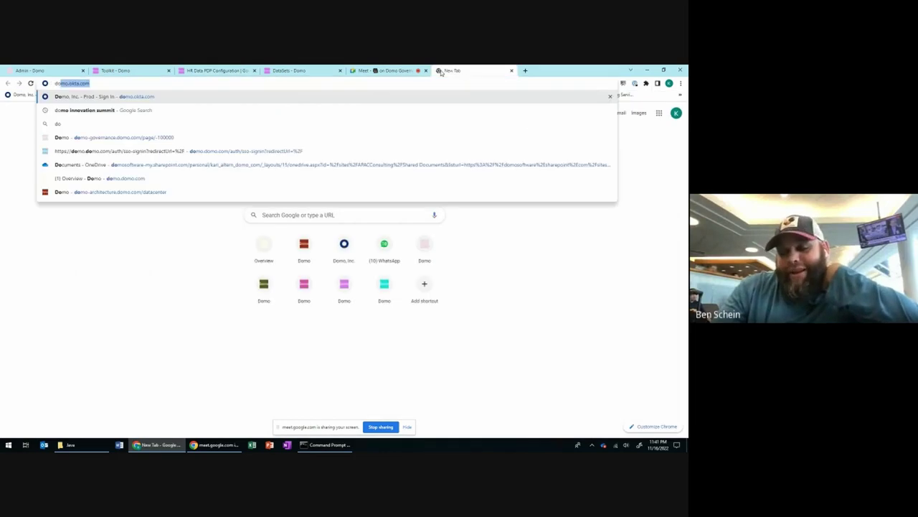
{"action": "type", "text": " governance toolkit"}
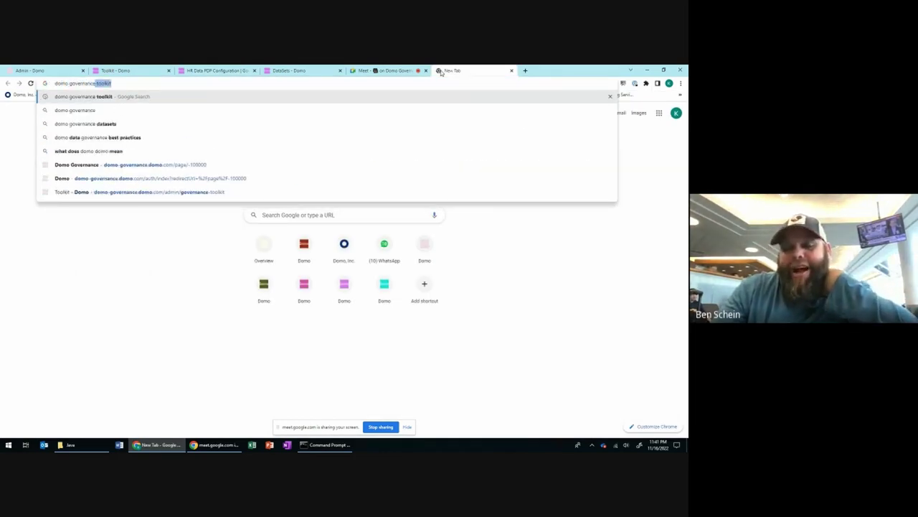
{"action": "key", "text": "Return"}
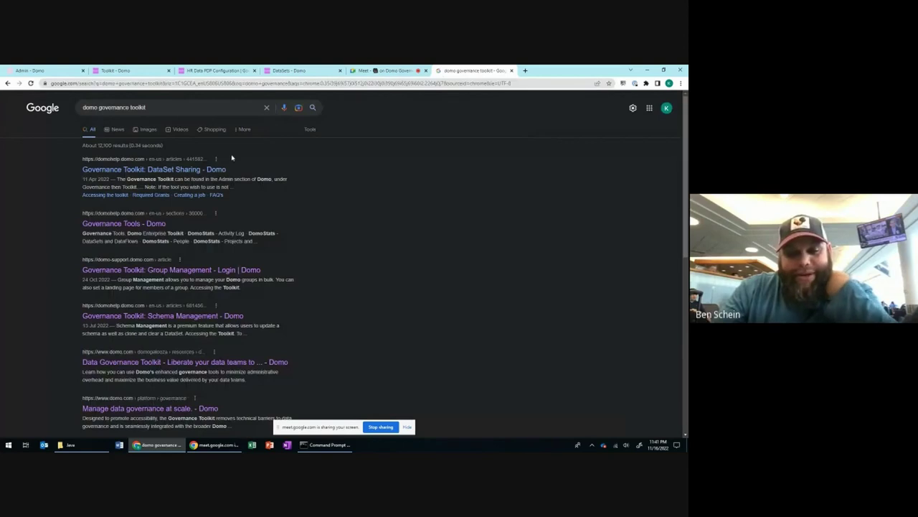
{"action": "left_click", "coordinate": [133, 225]}
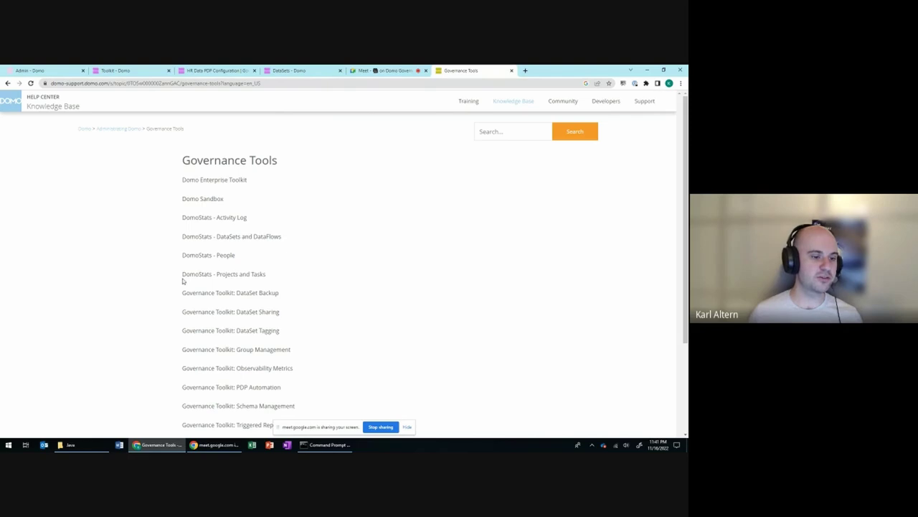
Open the Governance Toolkit: PDP Automation article and read through it to the section on creating a job.
{"action": "scroll", "coordinate": [251, 274], "scroll_direction": "down", "scroll_amount": 2}
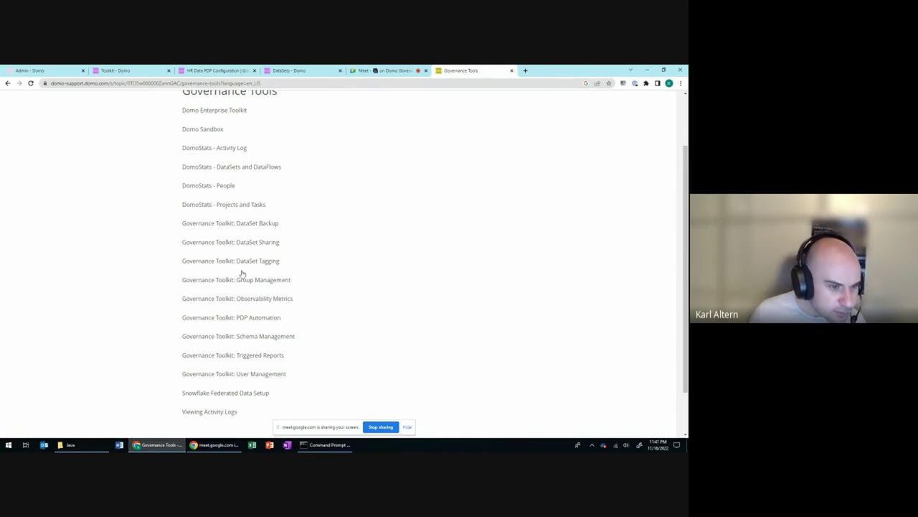
{"action": "scroll", "coordinate": [263, 320], "scroll_direction": "down", "scroll_amount": 2}
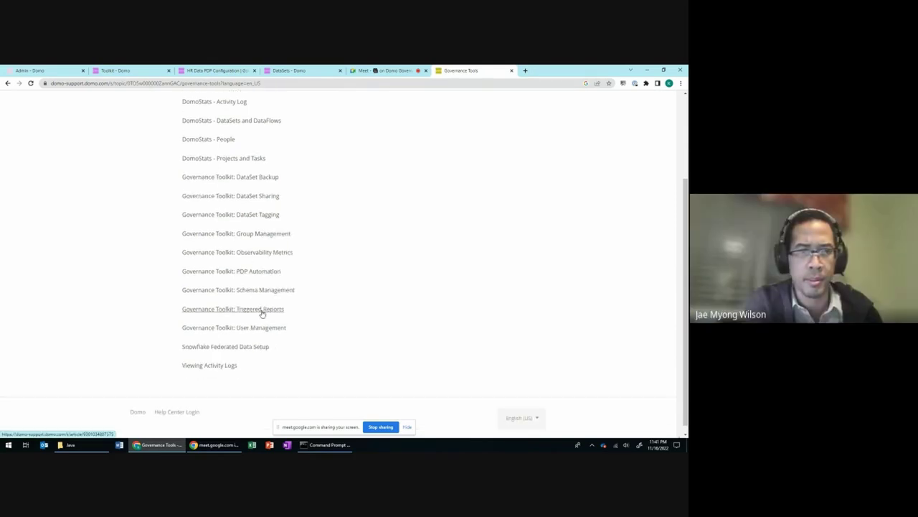
{"action": "scroll", "coordinate": [262, 311], "scroll_direction": "up", "scroll_amount": 1}
{"action": "scroll", "coordinate": [236, 244], "scroll_direction": "up", "scroll_amount": 1}
{"action": "scroll", "coordinate": [271, 242], "scroll_direction": "down", "scroll_amount": 1}
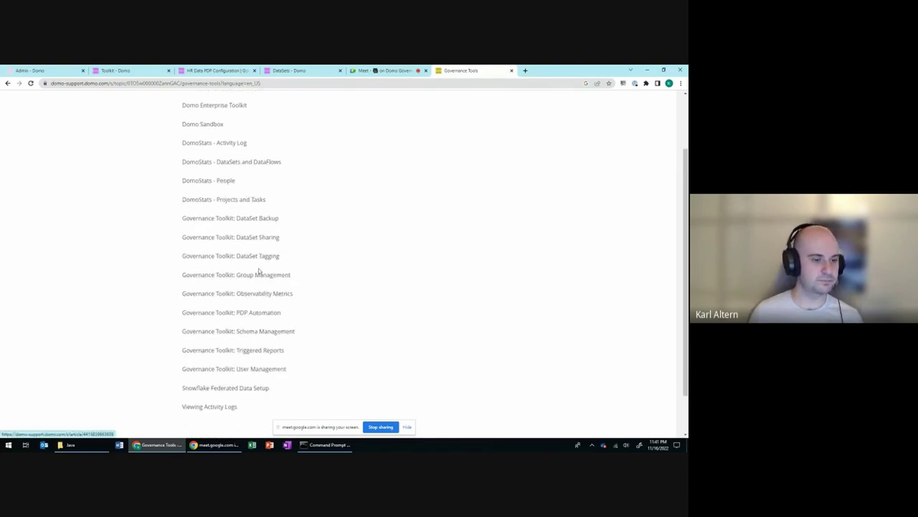
{"action": "left_click", "coordinate": [252, 315]}
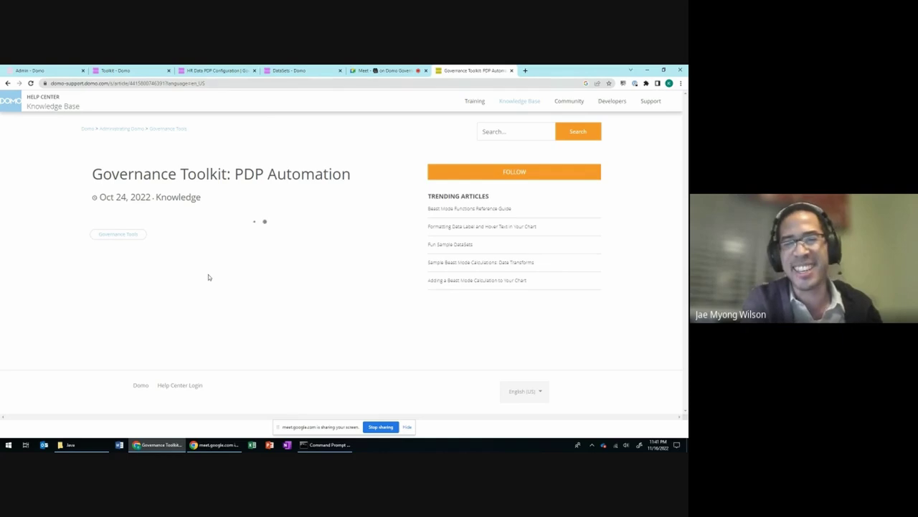
{"action": "scroll", "coordinate": [209, 275], "scroll_direction": "down", "scroll_amount": 1}
{"action": "scroll", "coordinate": [209, 276], "scroll_direction": "down", "scroll_amount": 1}
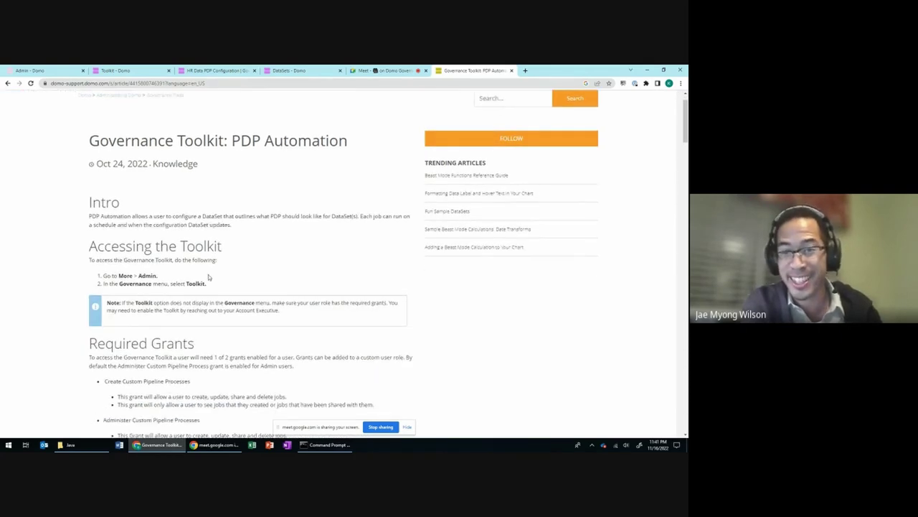
{"action": "scroll", "coordinate": [209, 277], "scroll_direction": "down", "scroll_amount": 1}
{"action": "scroll", "coordinate": [208, 276], "scroll_direction": "down", "scroll_amount": 6}
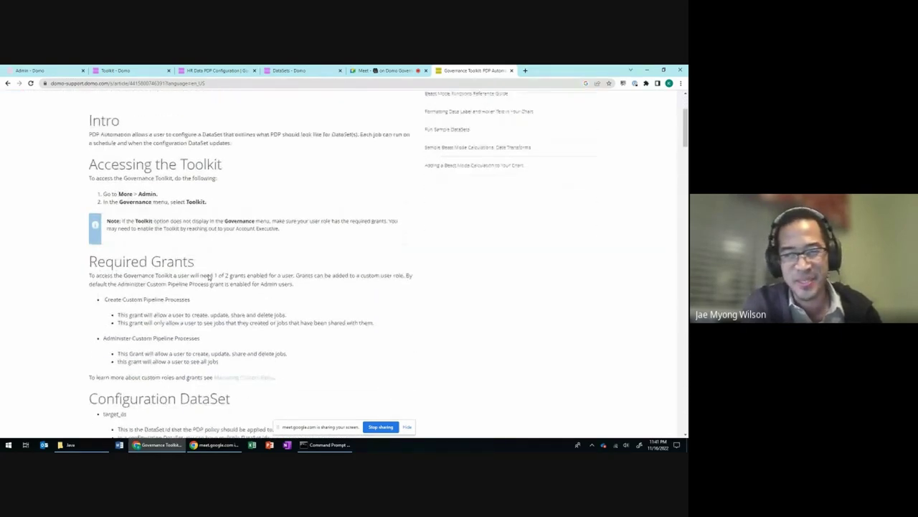
{"action": "scroll", "coordinate": [208, 276], "scroll_direction": "down", "scroll_amount": 2}
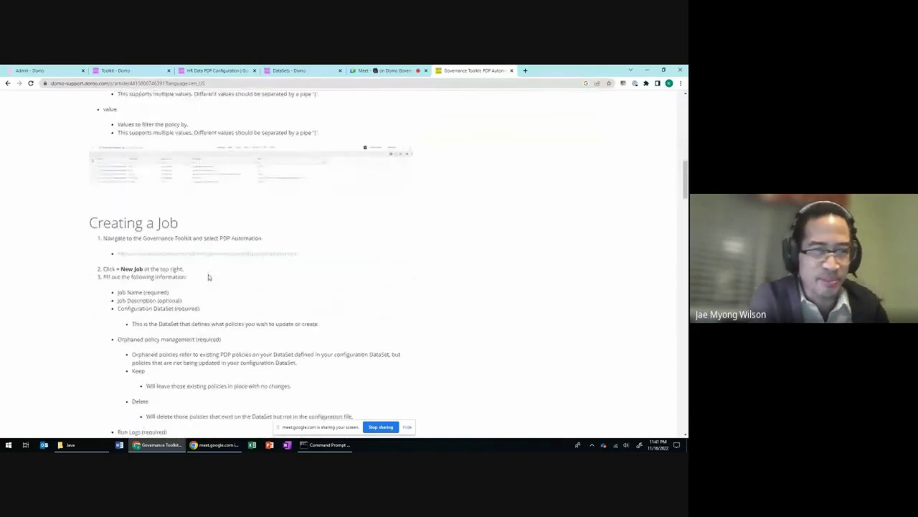
Read the article's Creating a Job section through email notifications and return to the HR Data PDP Configuration data table.
{"action": "scroll", "coordinate": [208, 275], "scroll_direction": "up", "scroll_amount": 1}
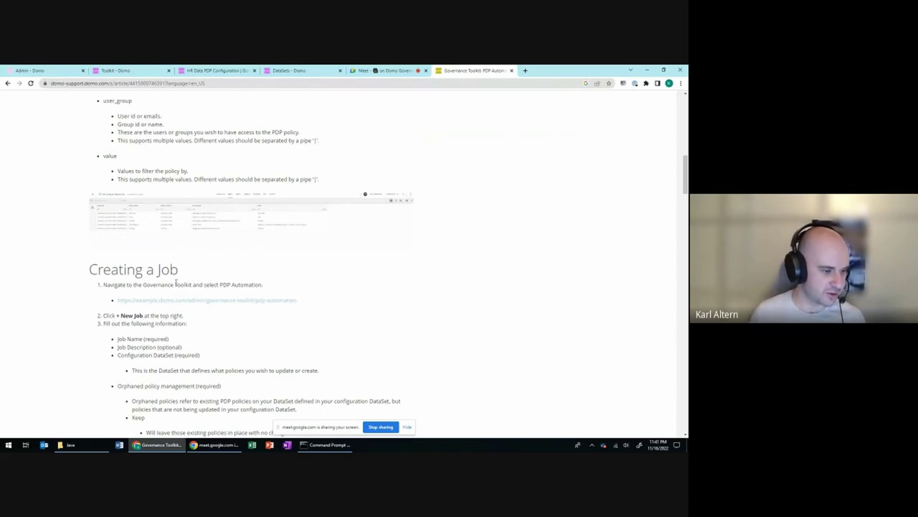
{"action": "scroll", "coordinate": [266, 308], "scroll_direction": "down", "scroll_amount": 3}
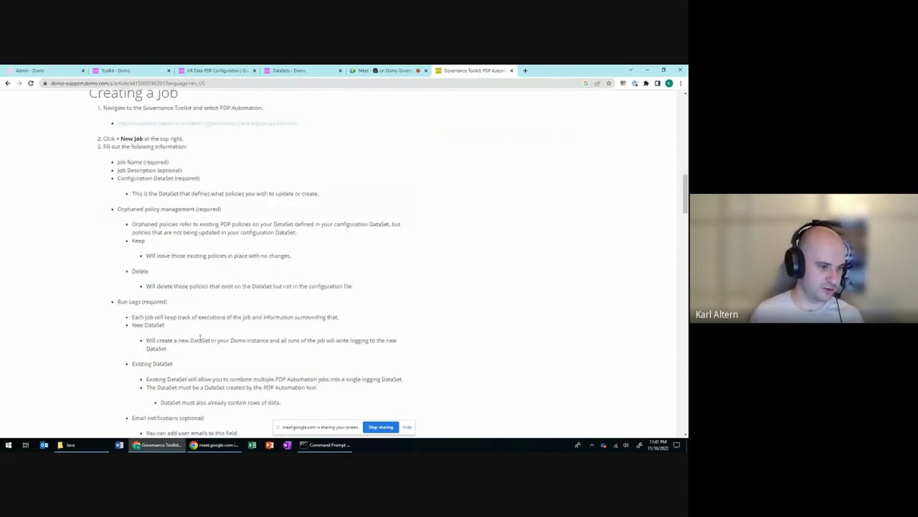
{"action": "scroll", "coordinate": [228, 327], "scroll_direction": "down", "scroll_amount": 3}
{"action": "scroll", "coordinate": [313, 203], "scroll_direction": "up", "scroll_amount": 2}
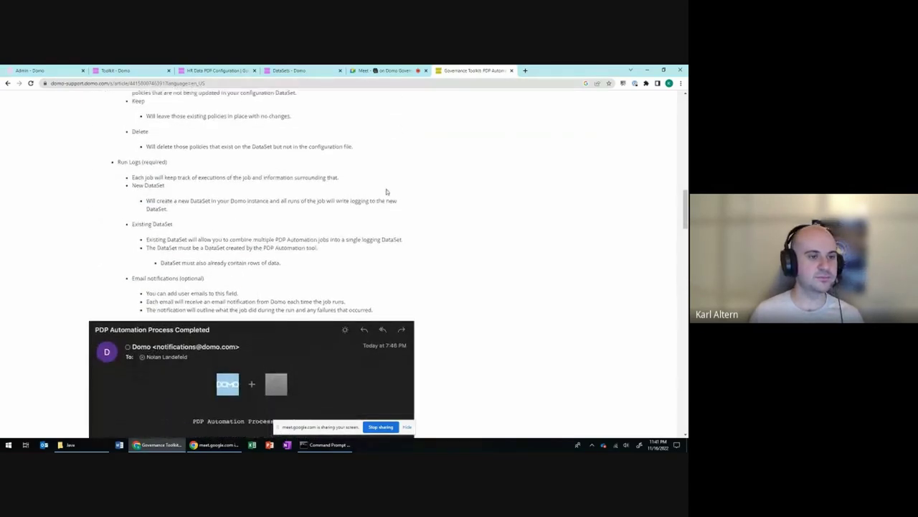
{"action": "left_click", "coordinate": [217, 71]}
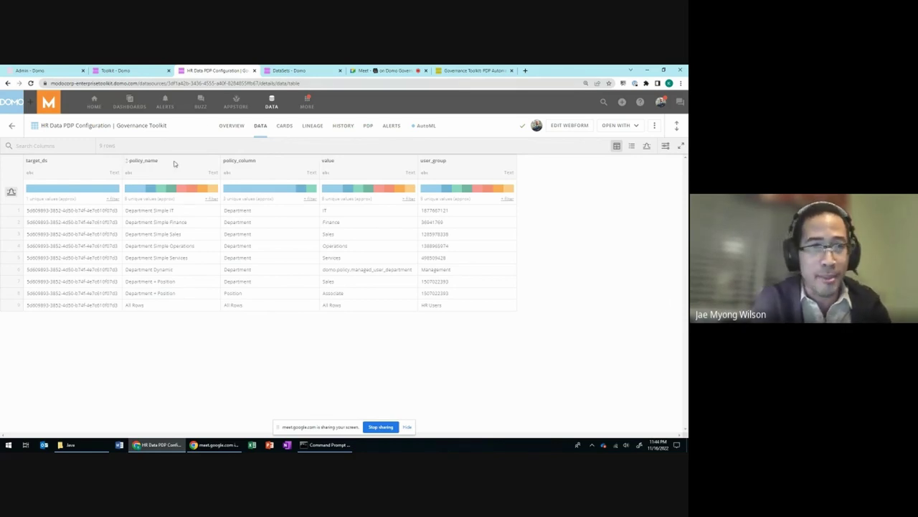
Go back to the Toolkit, view the User Management jobs, and open the Managed attributes page under Governance.
{"action": "left_click", "coordinate": [131, 71]}
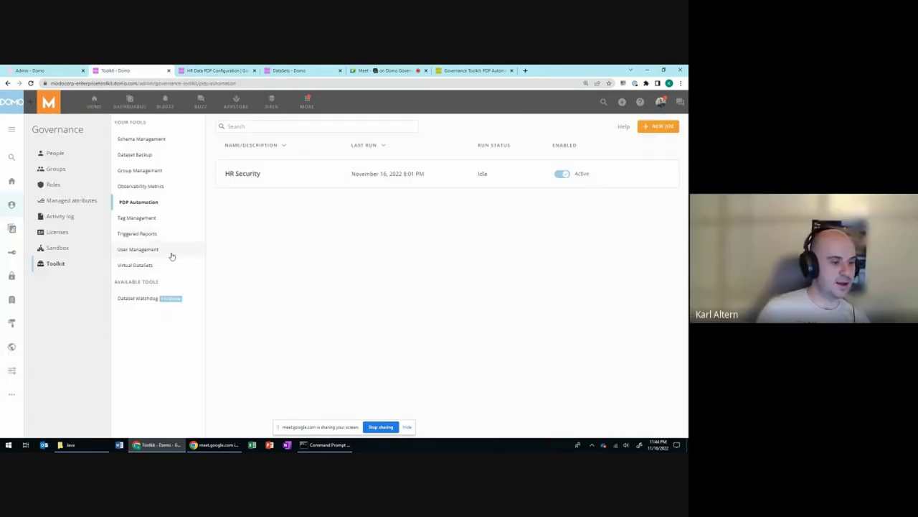
{"action": "left_click", "coordinate": [170, 251]}
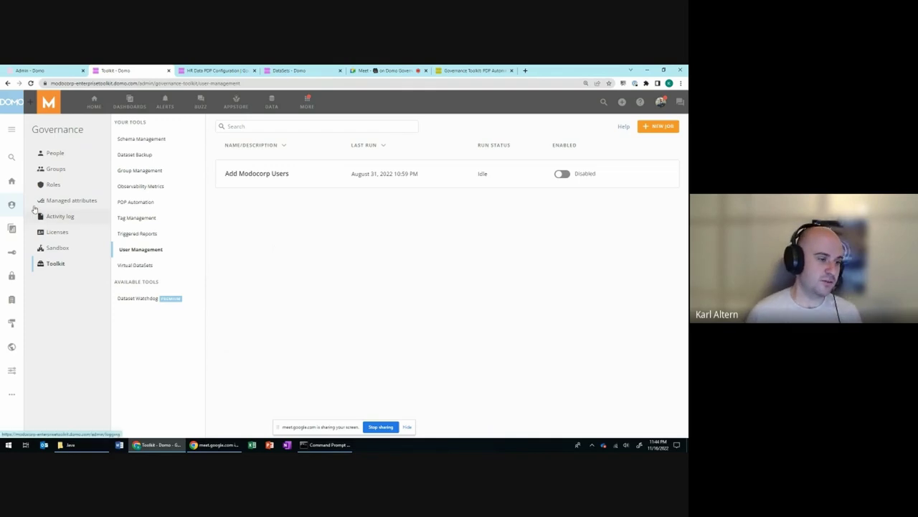
{"action": "left_click", "coordinate": [77, 203]}
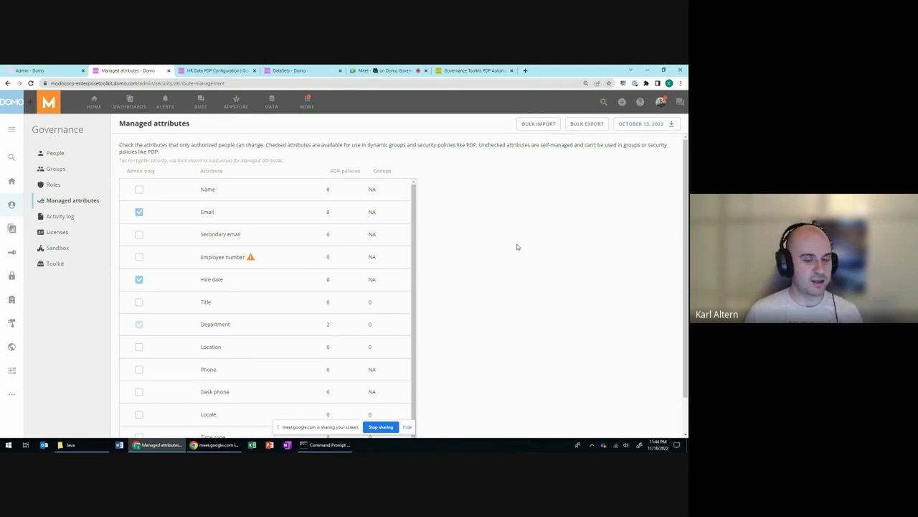
Reopen User Management in the Toolkit, view the Add Modocorp Users job's details, and return to the job list.
{"action": "left_click", "coordinate": [82, 267]}
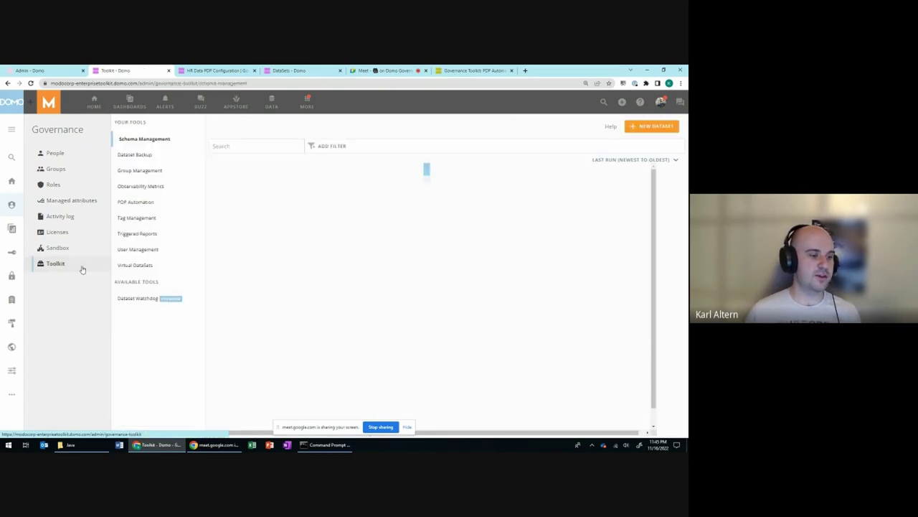
{"action": "left_click", "coordinate": [159, 248]}
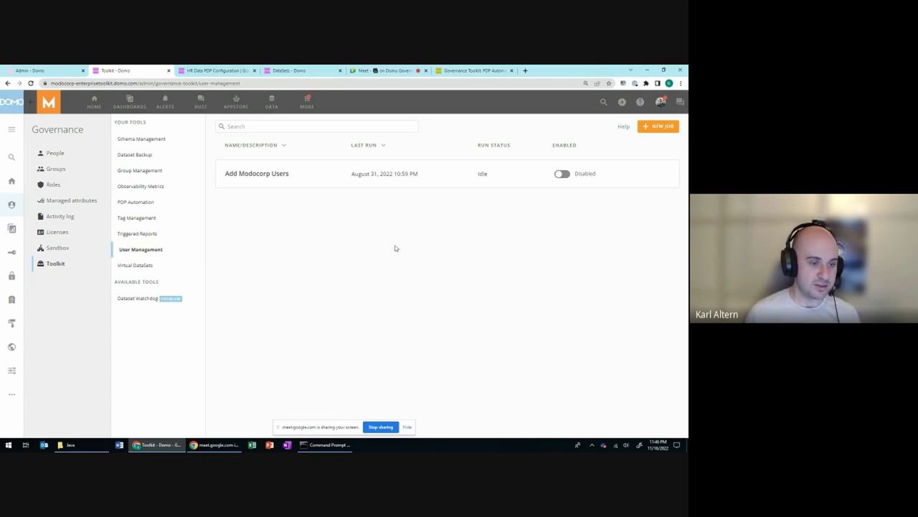
{"action": "left_click", "coordinate": [301, 173]}
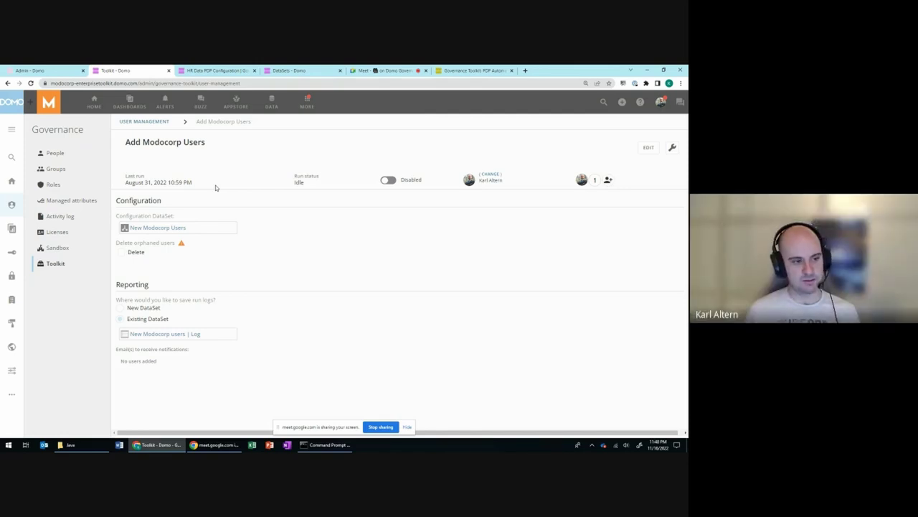
{"action": "key", "text": "alt+Left"}
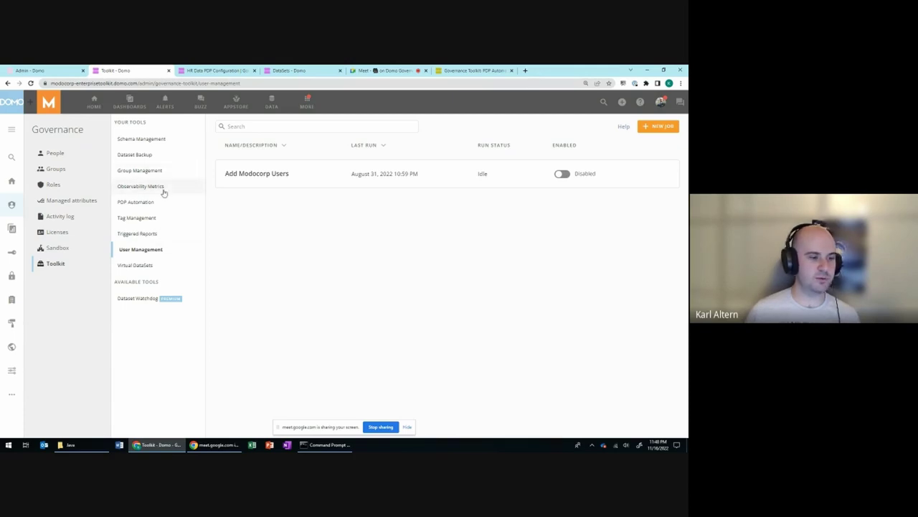
Open the RK Obv Datasets job in Observability Metrics and dismiss the error notification.
{"action": "left_click", "coordinate": [144, 186]}
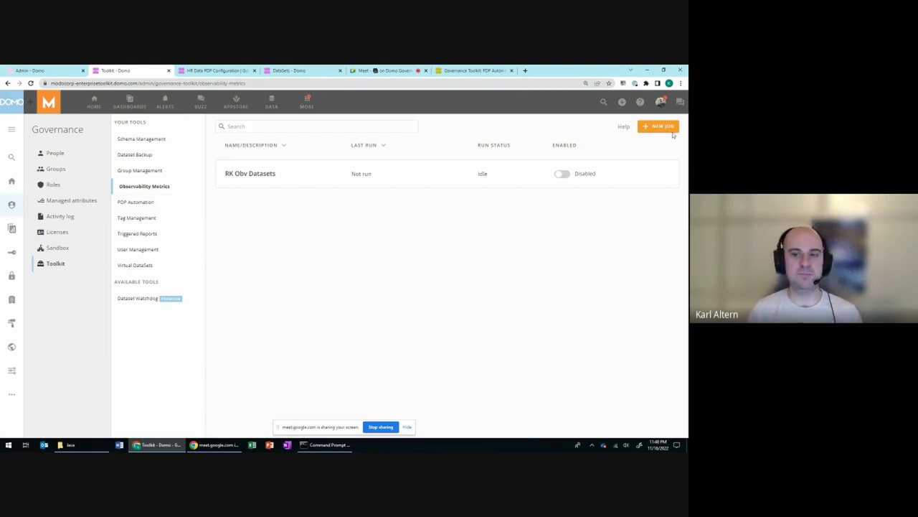
{"action": "left_click", "coordinate": [404, 180]}
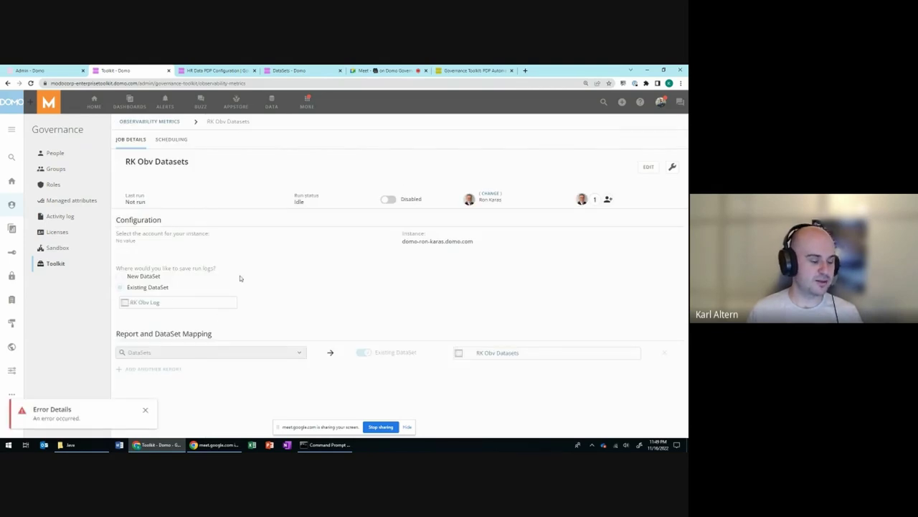
{"action": "left_click", "coordinate": [147, 411]}
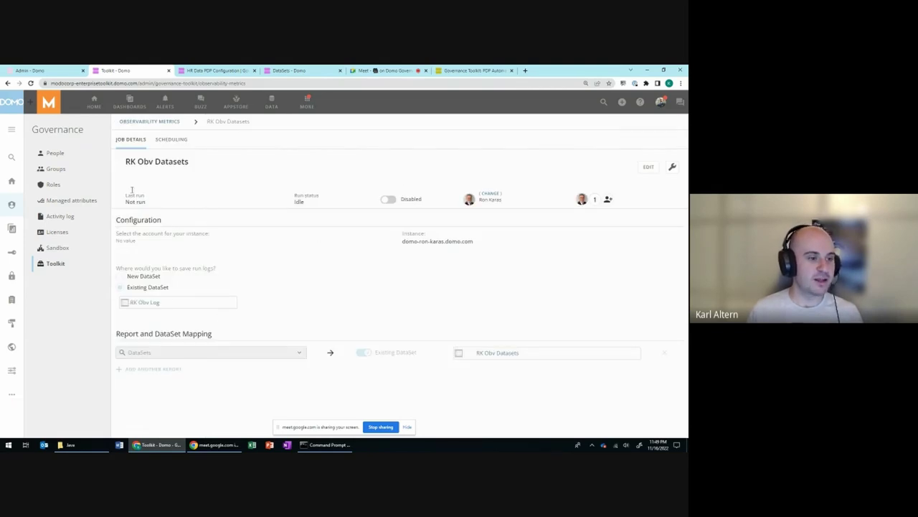
Edit the RK Obv Datasets job, add another report mapping row, and browse the available report types without selecting one.
{"action": "left_click", "coordinate": [648, 167]}
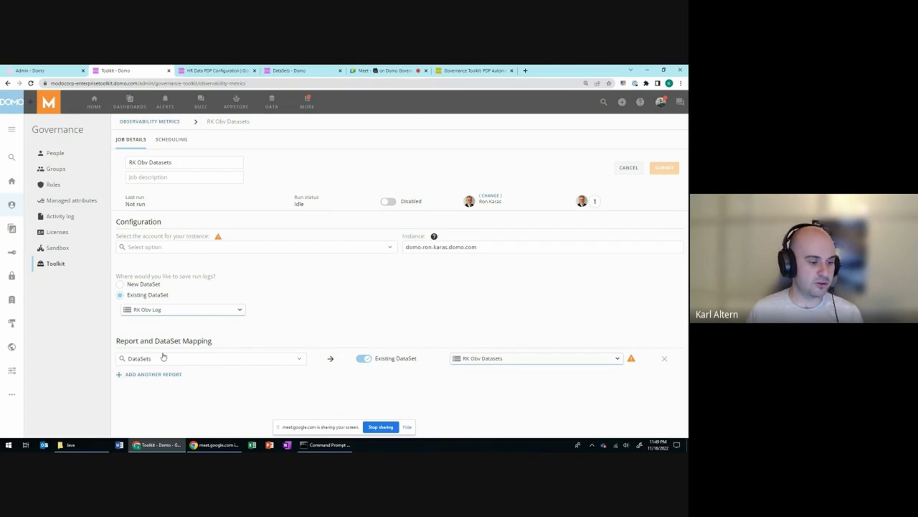
{"action": "left_click", "coordinate": [153, 375]}
{"action": "left_click", "coordinate": [223, 377]}
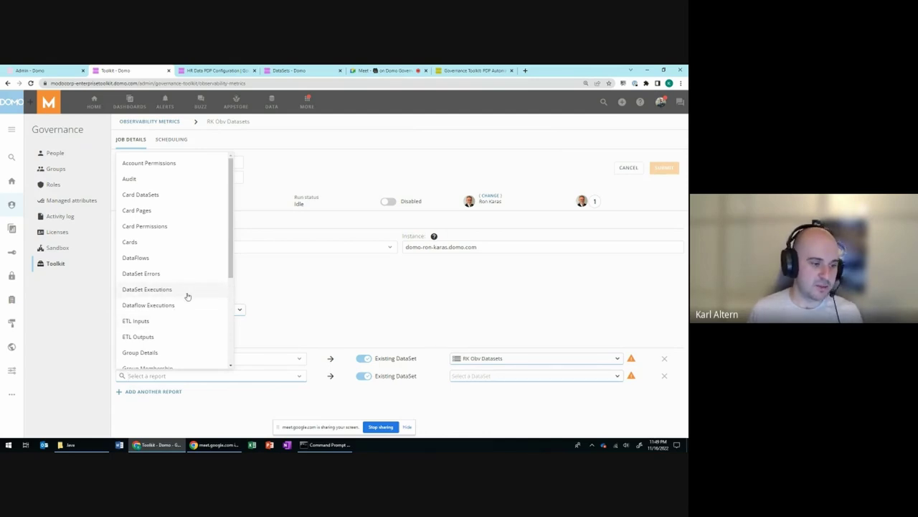
{"action": "scroll", "coordinate": [181, 247], "scroll_direction": "down", "scroll_amount": 2}
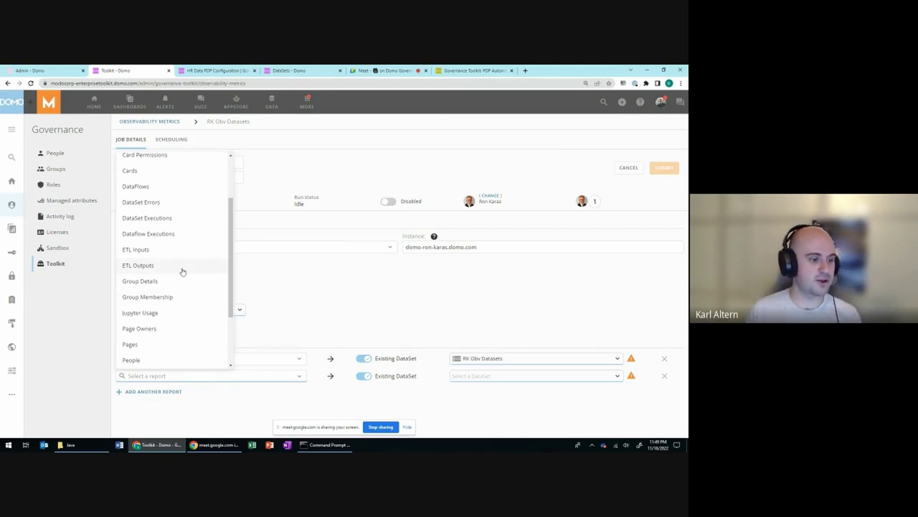
{"action": "scroll", "coordinate": [184, 259], "scroll_direction": "down", "scroll_amount": 2}
{"action": "scroll", "coordinate": [185, 251], "scroll_direction": "down", "scroll_amount": 2}
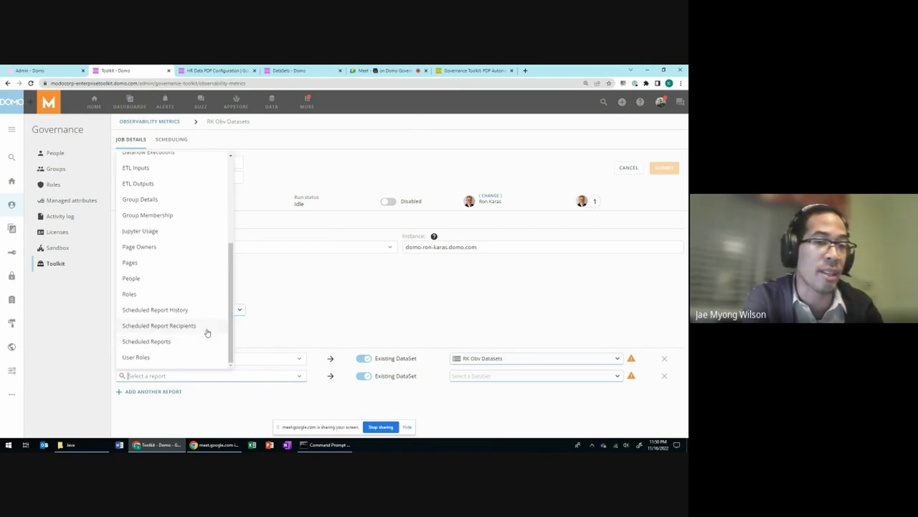
{"action": "scroll", "coordinate": [207, 332], "scroll_direction": "up", "scroll_amount": 3}
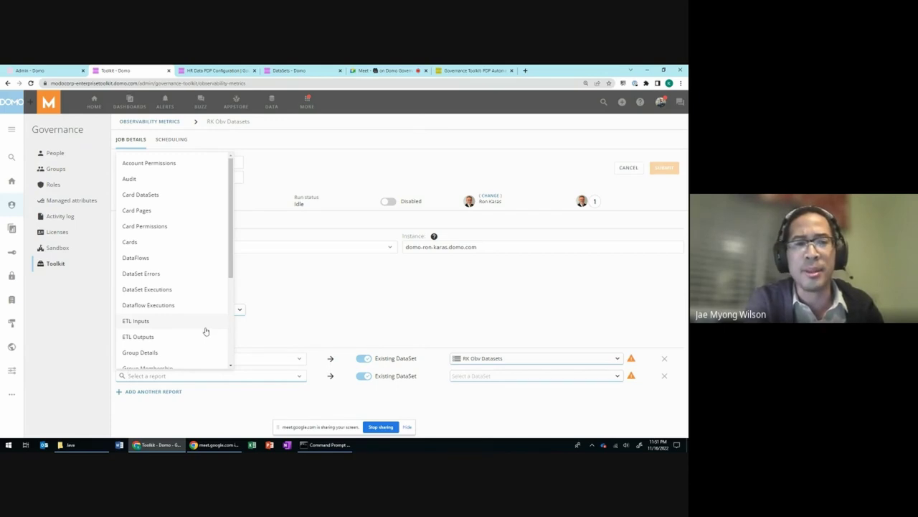
{"action": "left_click", "coordinate": [334, 329]}
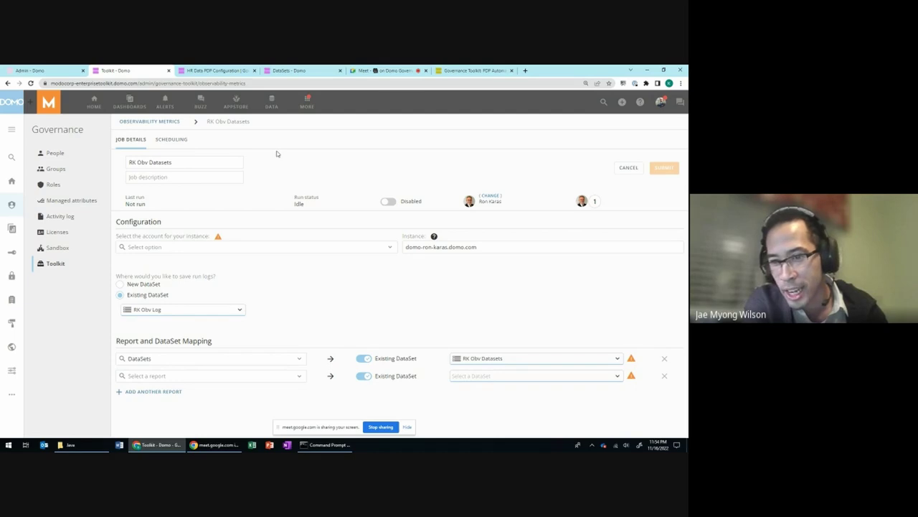
Leave the job without submitting the edits and open the Dataset Watchdog tool's overview.
{"action": "left_click", "coordinate": [142, 122]}
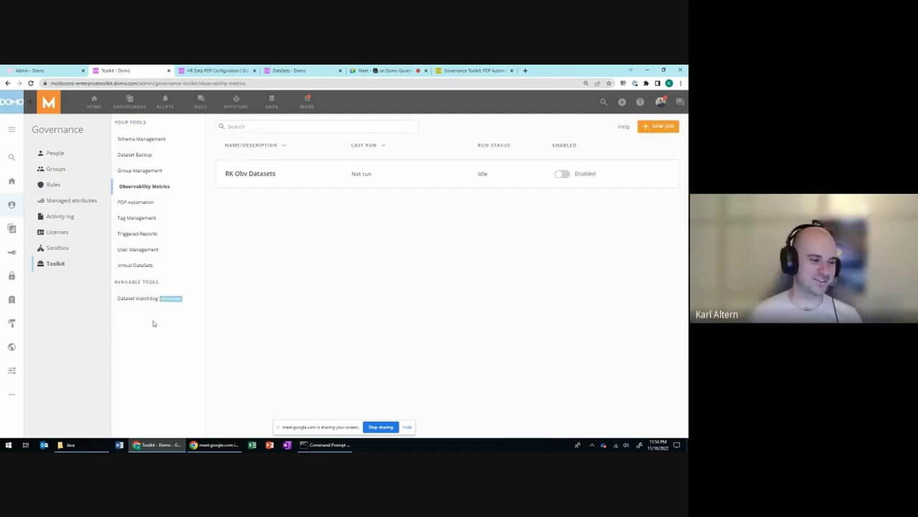
{"action": "left_click", "coordinate": [143, 298]}
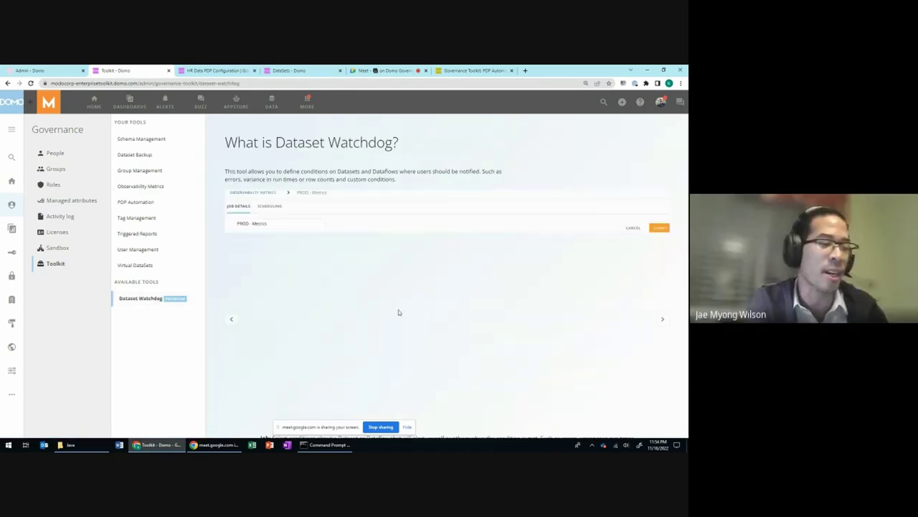